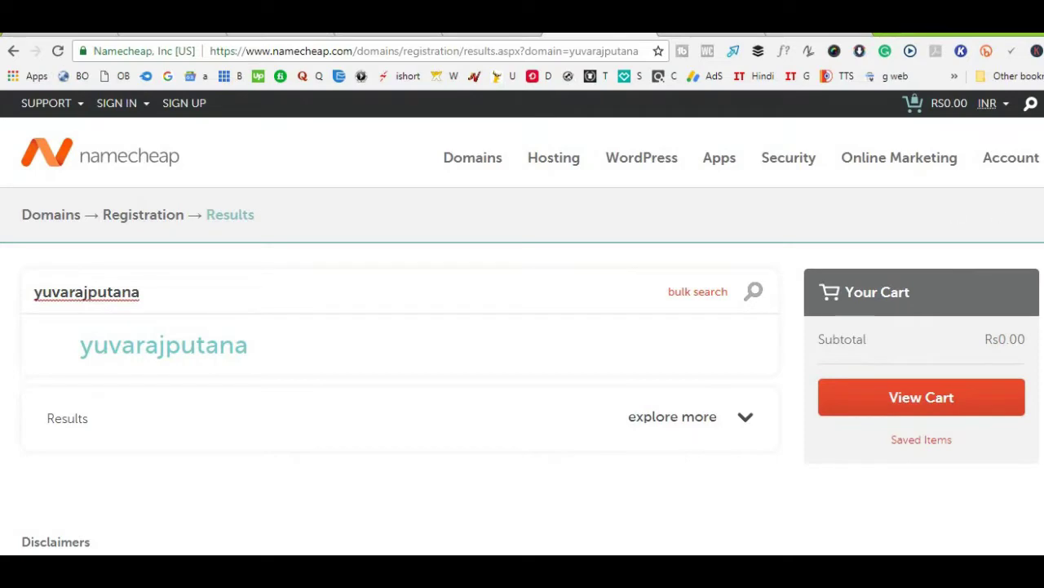
# - Add the domain yuvarajputana.com to the cart from the suggested results and open the cart
pyautogui.scroll(-3, 435, 294)
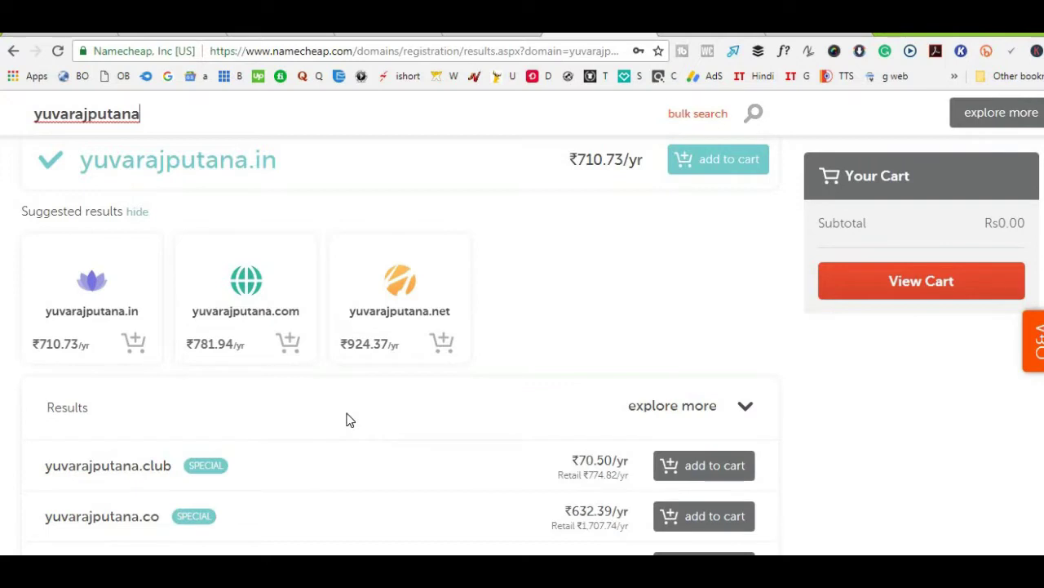
pyautogui.click(251, 295)
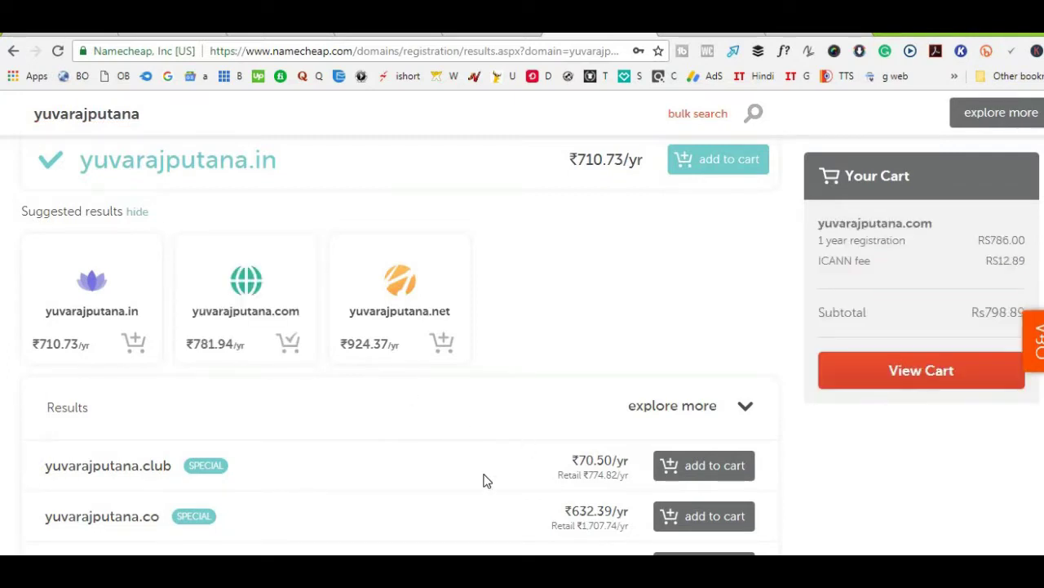
pyautogui.click(918, 378)
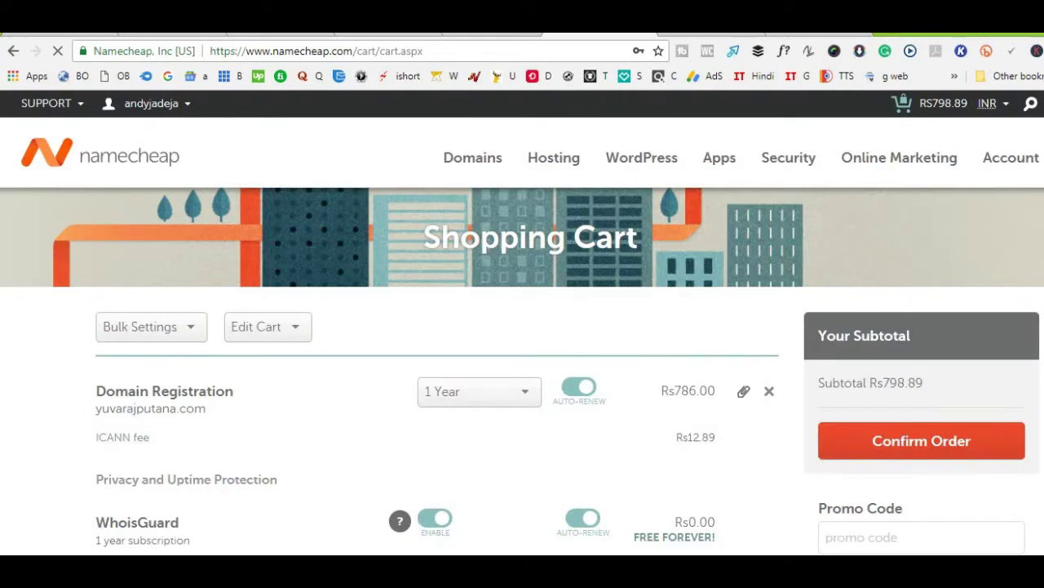
# - Turn off auto-renew for the yuvarajputana.com domain registration in the shopping cart
pyautogui.scroll(-2, 522, 321)
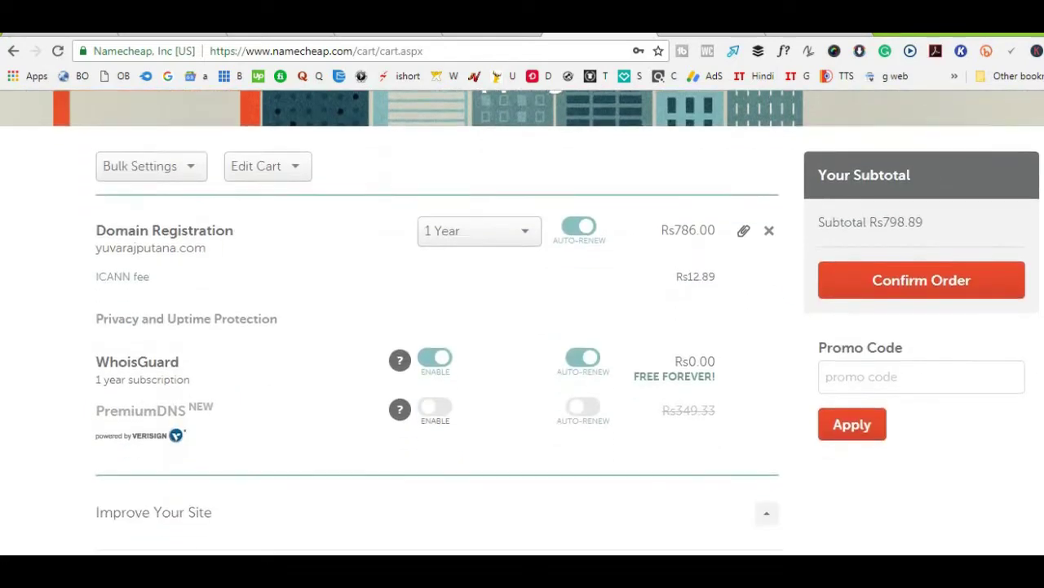
pyautogui.scroll(-4, 522, 320)
pyautogui.scroll(6, 522, 320)
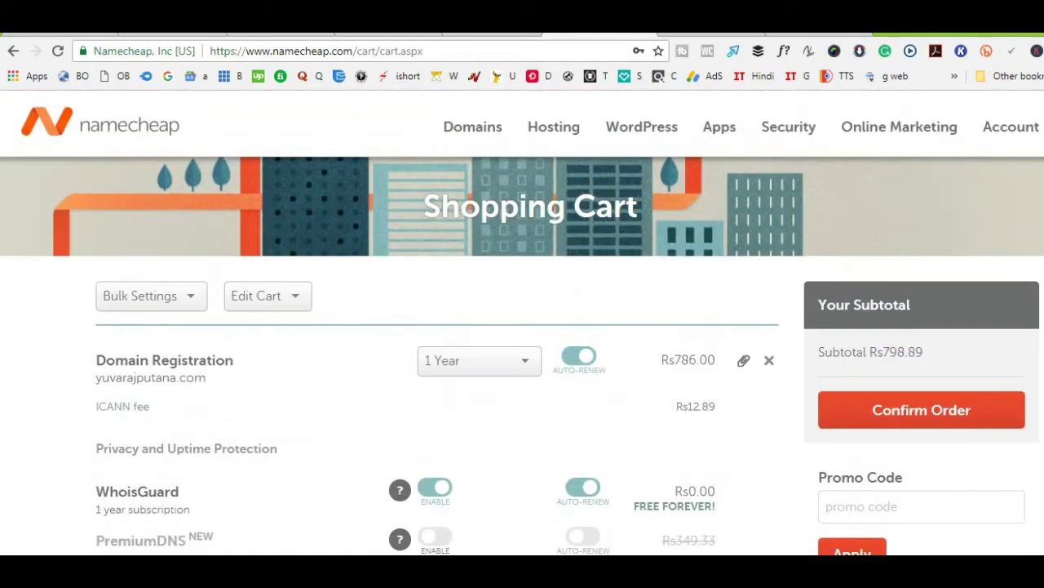
pyautogui.scroll(-3, 457, 271)
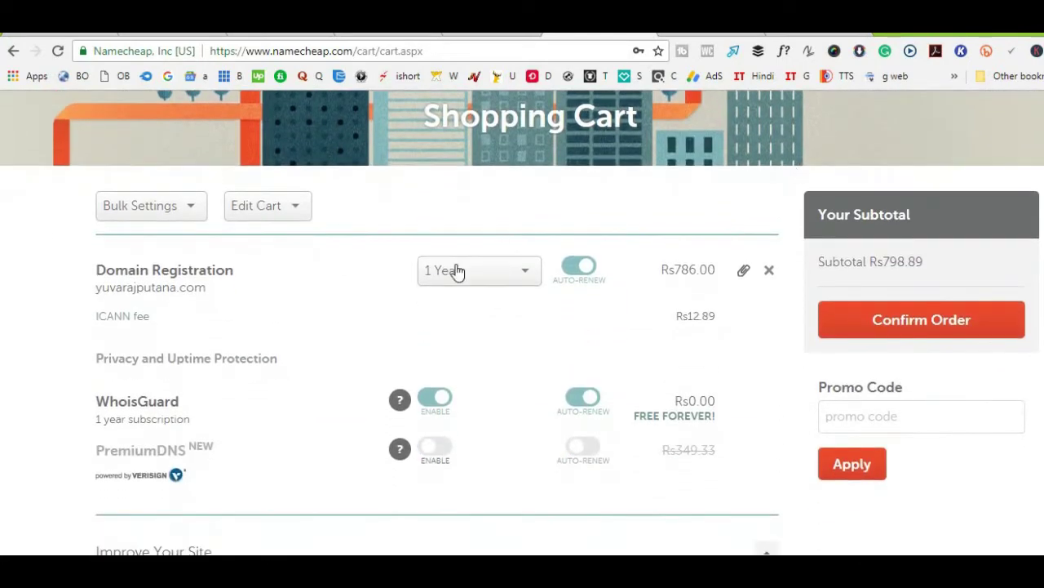
pyautogui.click(579, 267)
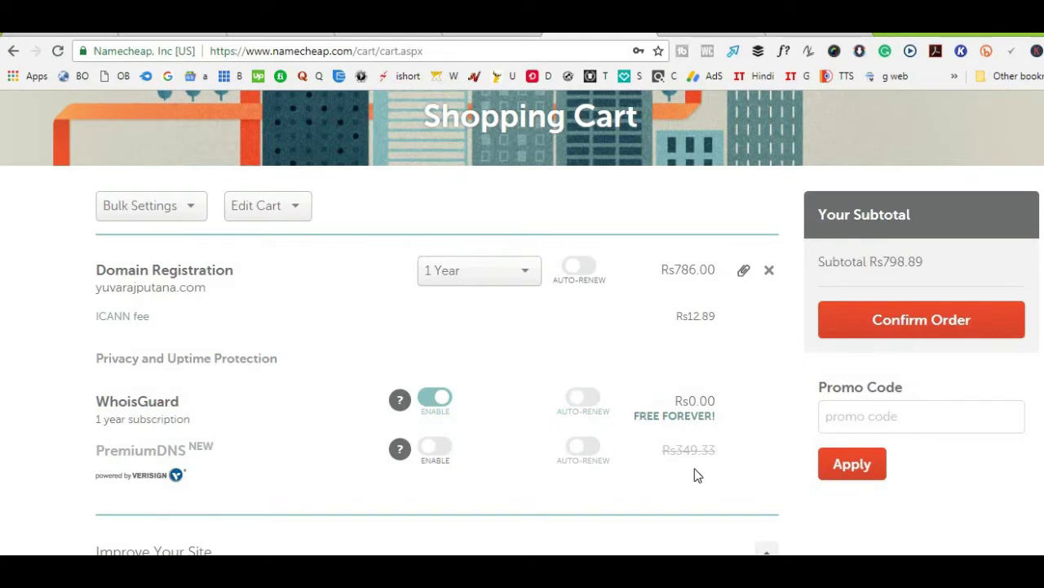
# - Apply the promo code COM88 to the cart
pyautogui.click(866, 421)
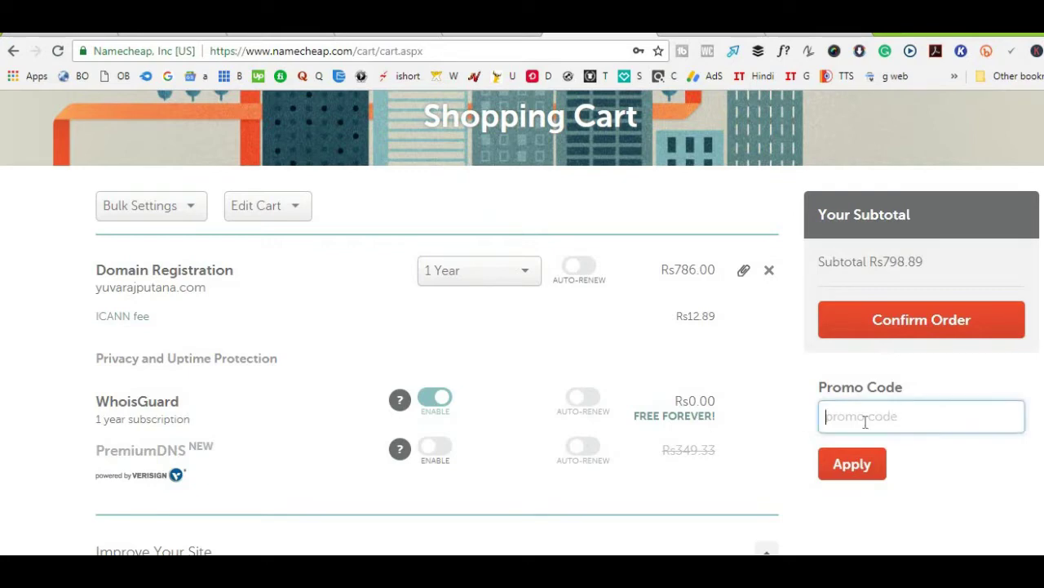
pyautogui.write('COM88')
pyautogui.click(844, 471)
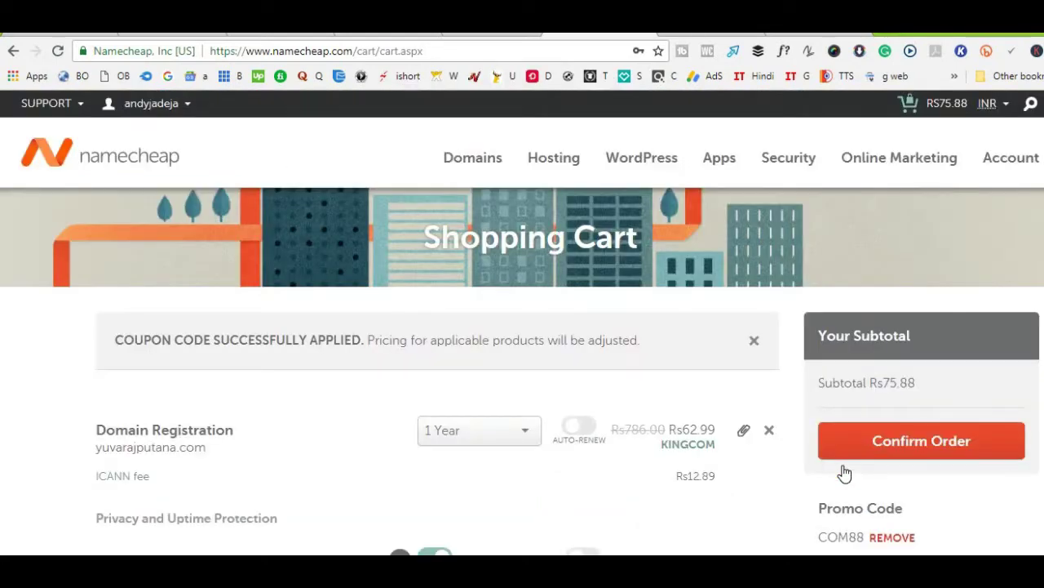
# - Review the discounted cart and confirm the order to proceed to checkout
pyautogui.scroll(-3, 523, 326)
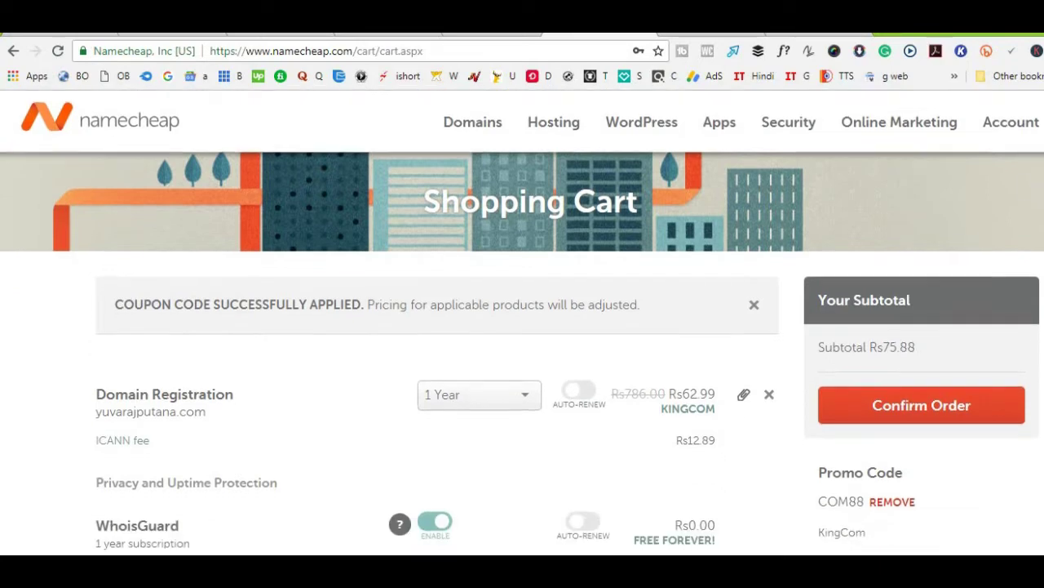
pyautogui.scroll(-1, 523, 327)
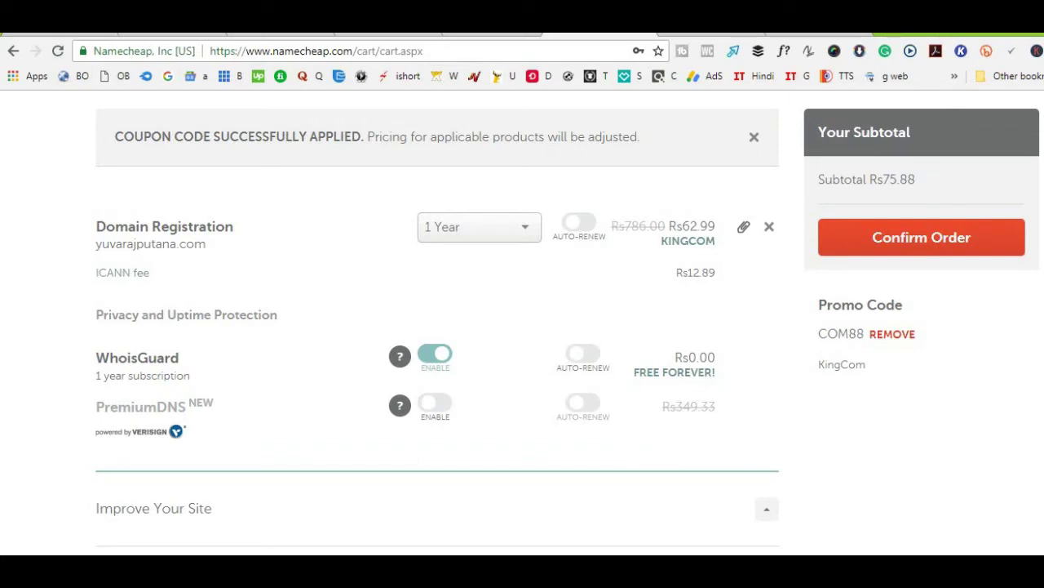
pyautogui.scroll(-3, 437, 326)
pyautogui.scroll(3, 438, 326)
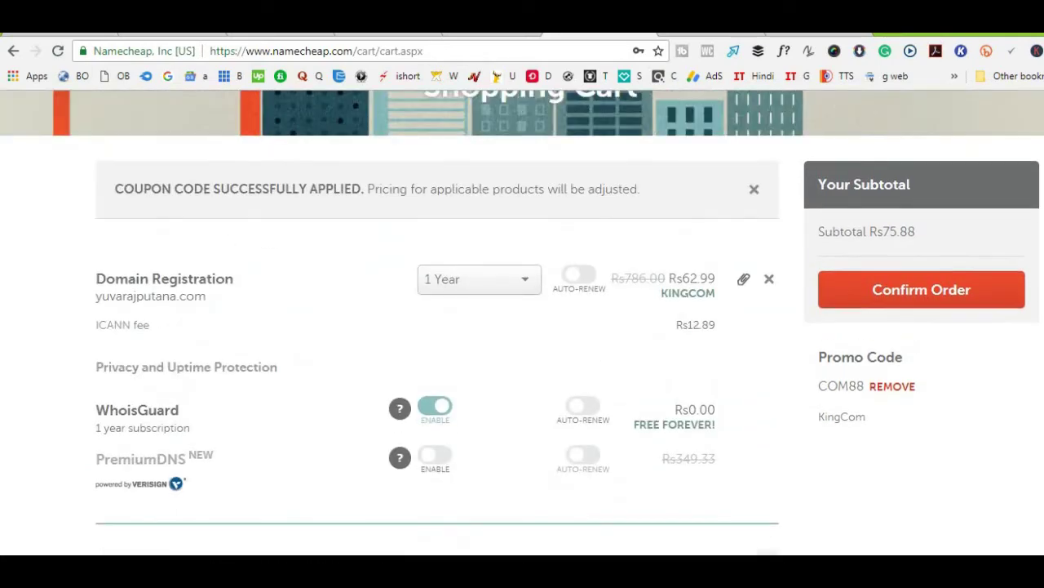
pyautogui.scroll(2, 997, 288)
pyautogui.scroll(-2, 997, 288)
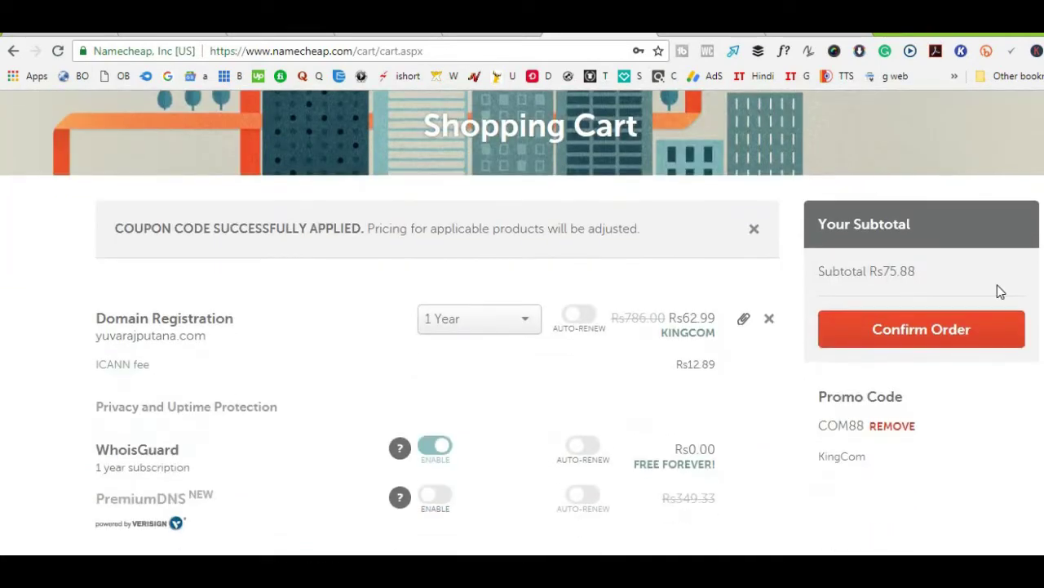
pyautogui.click(950, 329)
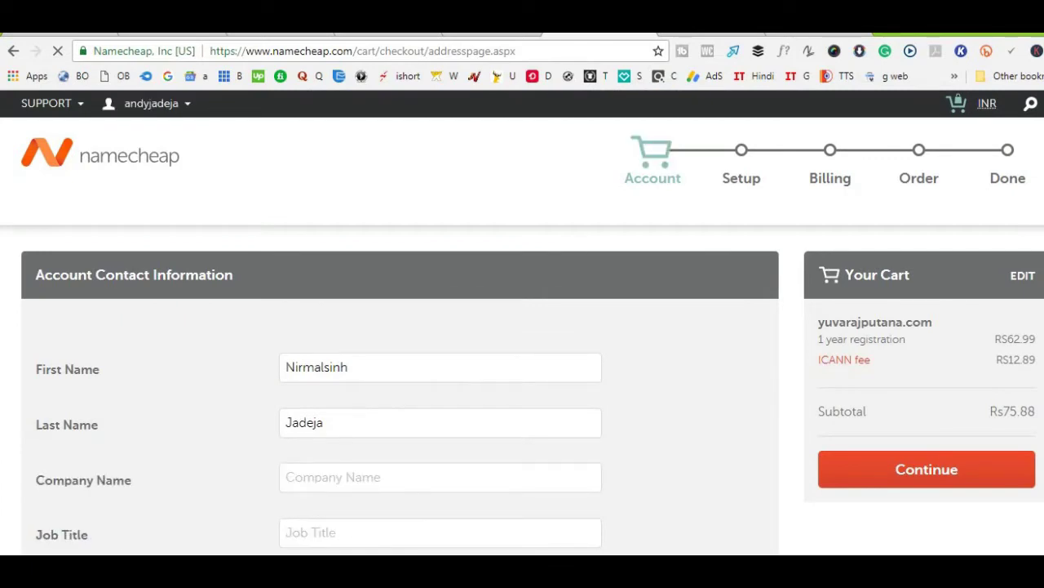
# - Deselect the option for registering on behalf of a company in the account contact information
pyautogui.scroll(-1, 523, 327)
pyautogui.scroll(-2, 523, 326)
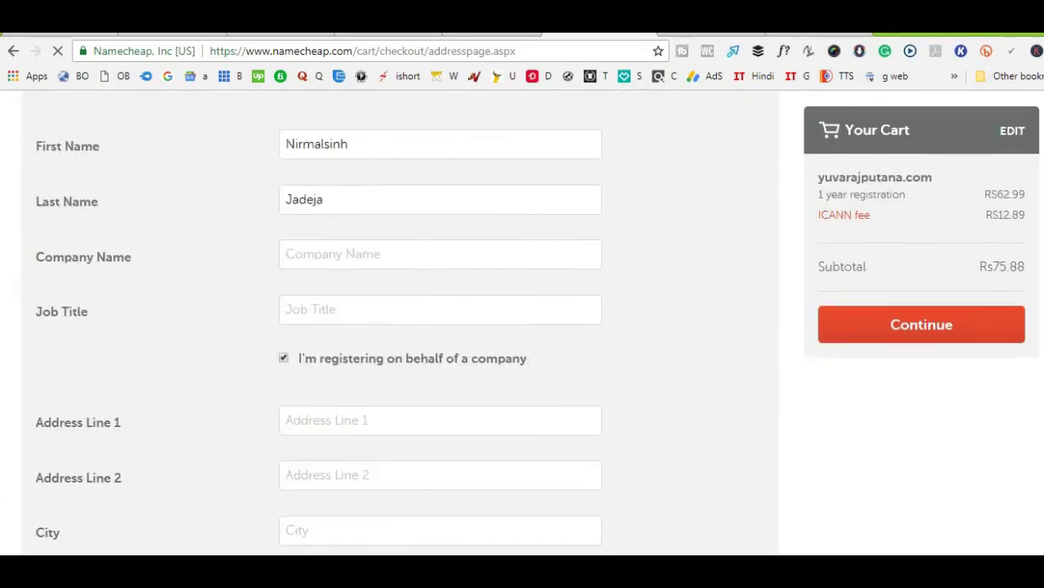
pyautogui.scroll(-2, 318, 322)
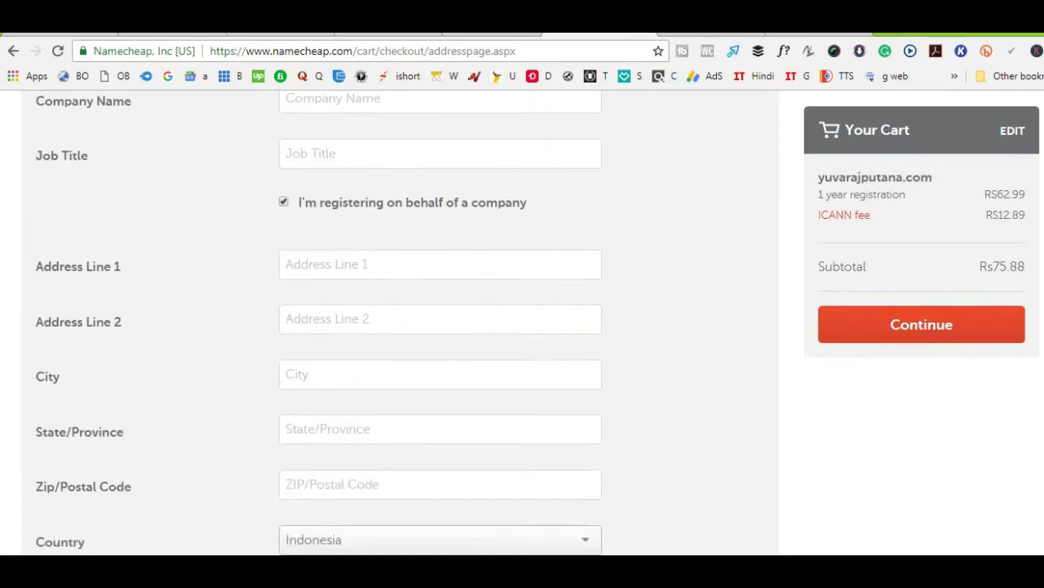
pyautogui.scroll(-1, 317, 189)
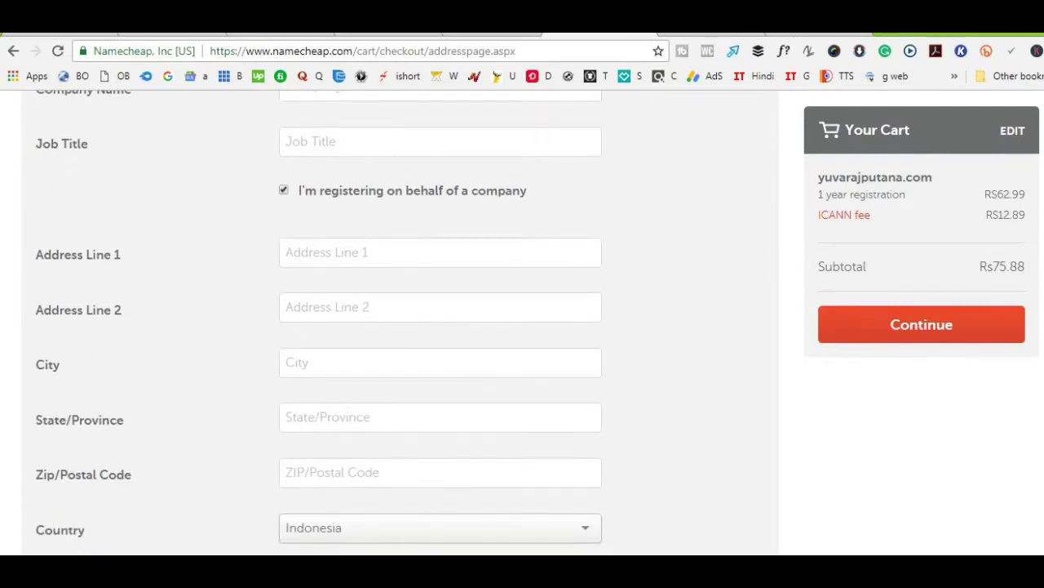
pyautogui.click(285, 185)
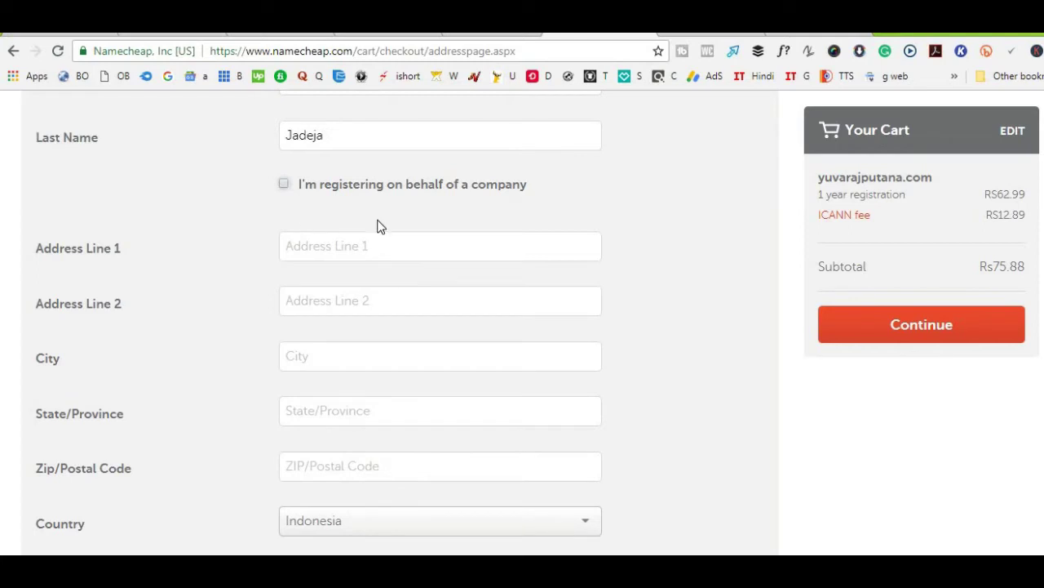
# - Fill in the contact's street address and city from a saved autofill entry and enter the state
pyautogui.click(356, 257)
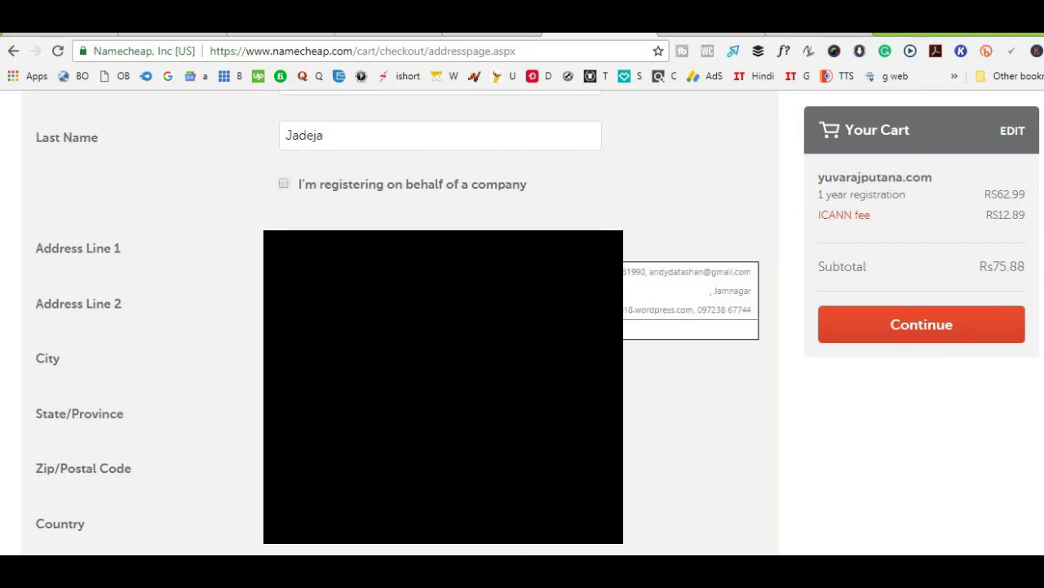
pyautogui.press('Down')
pyautogui.press('Return')
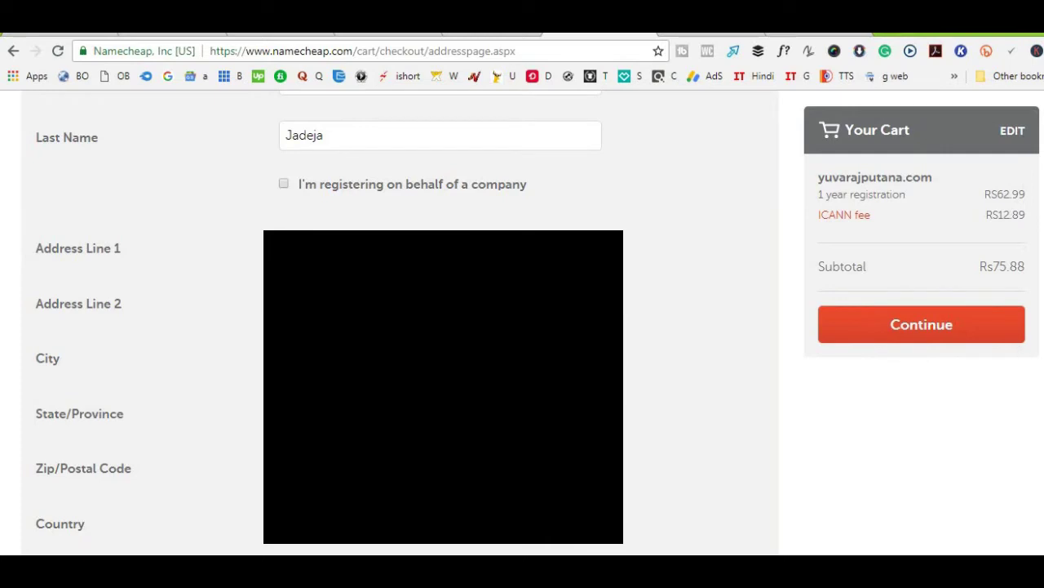
pyautogui.press('Tab')
pyautogui.write('Gujarat')
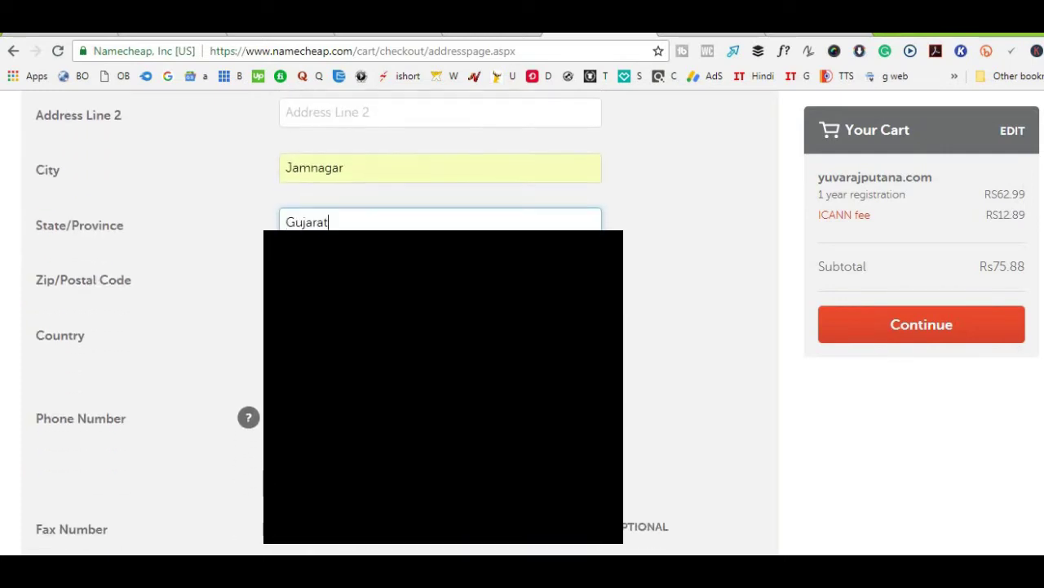
# - Complete the contact form with the postal code and India as the country, and continue to the payment details
pyautogui.press('Tab')
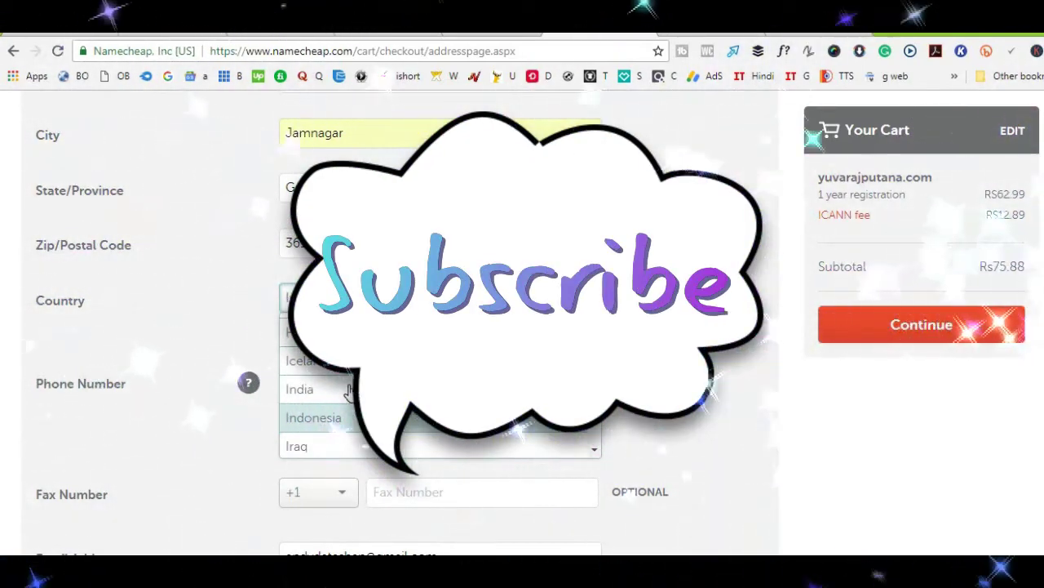
pyautogui.click(322, 390)
pyautogui.click(345, 386)
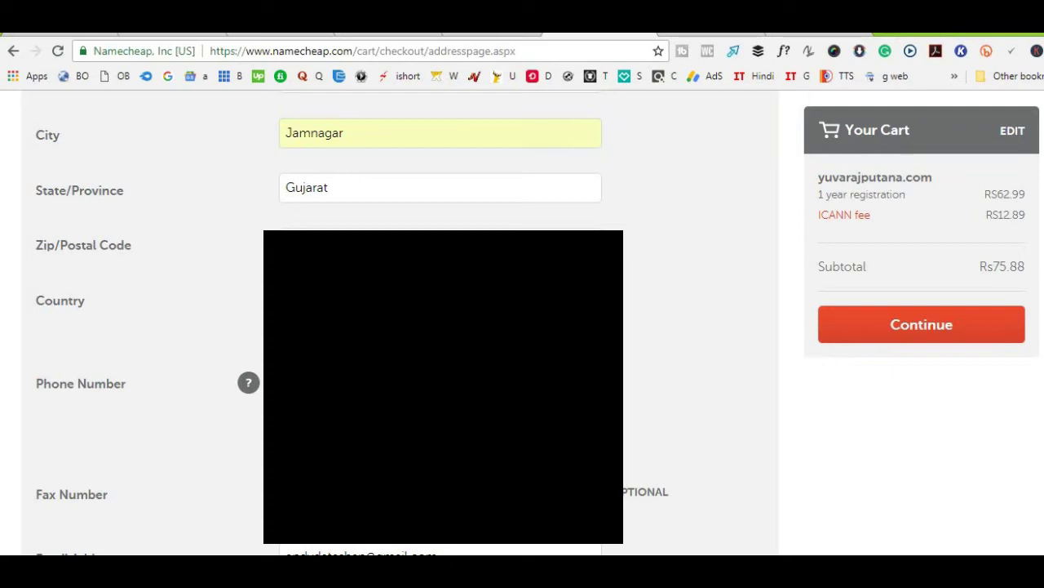
pyautogui.scroll(-4, 150, 408)
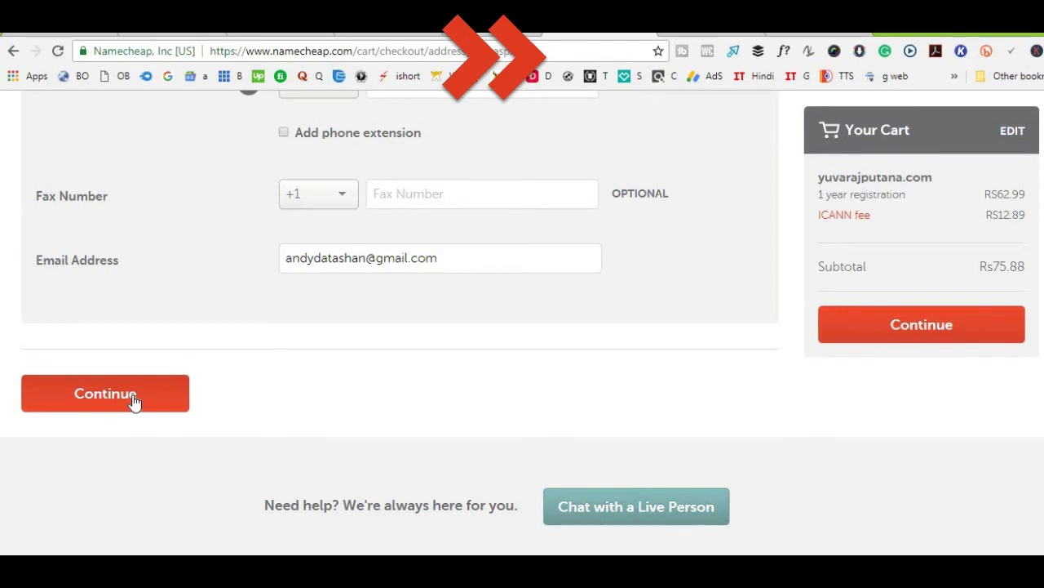
pyautogui.click(132, 394)
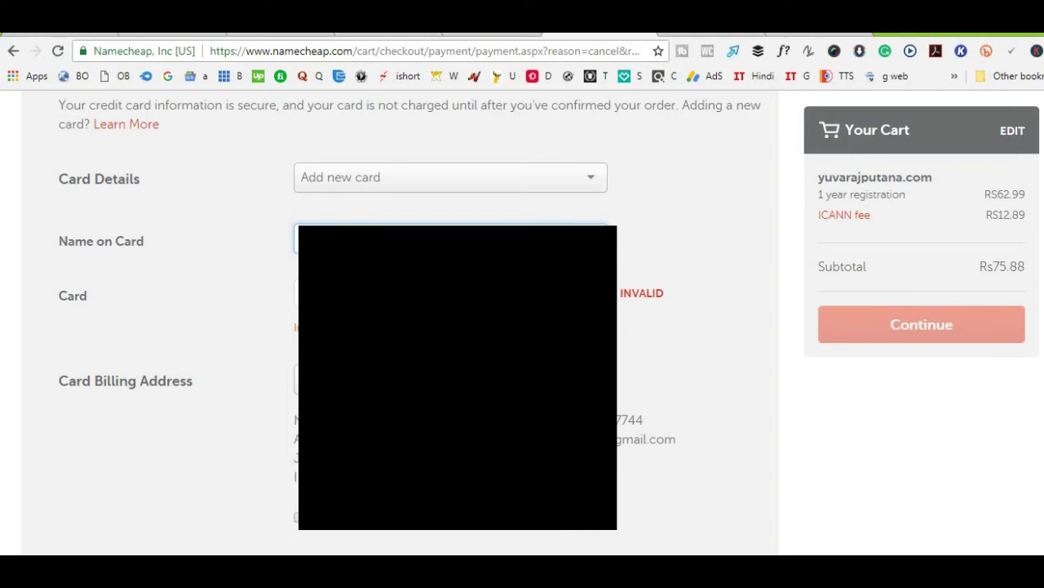
# - Enter the cardholder's name and card number for a new payment card and continue to the order review
pyautogui.click(295, 292)
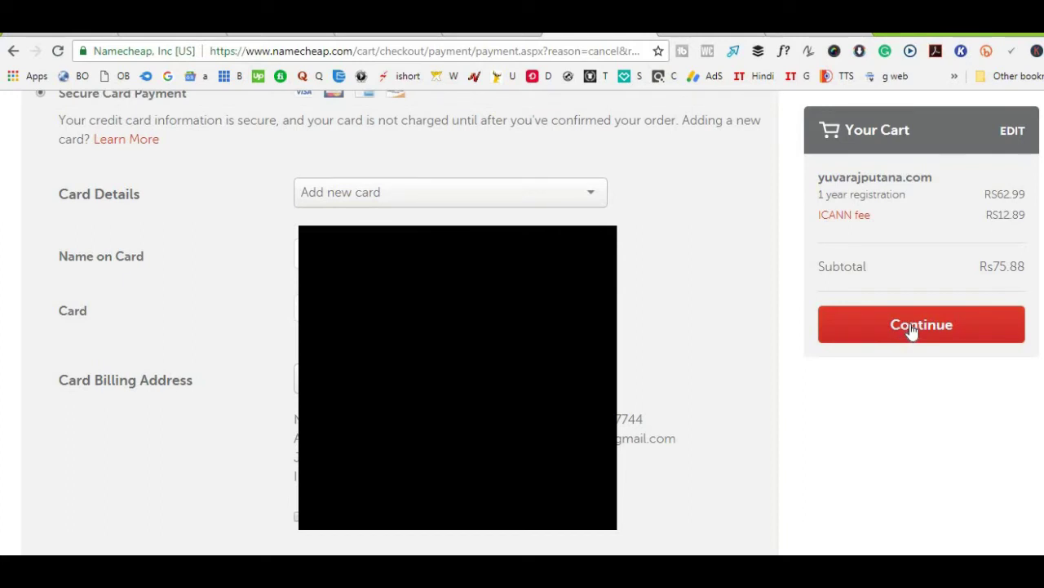
pyautogui.click(910, 325)
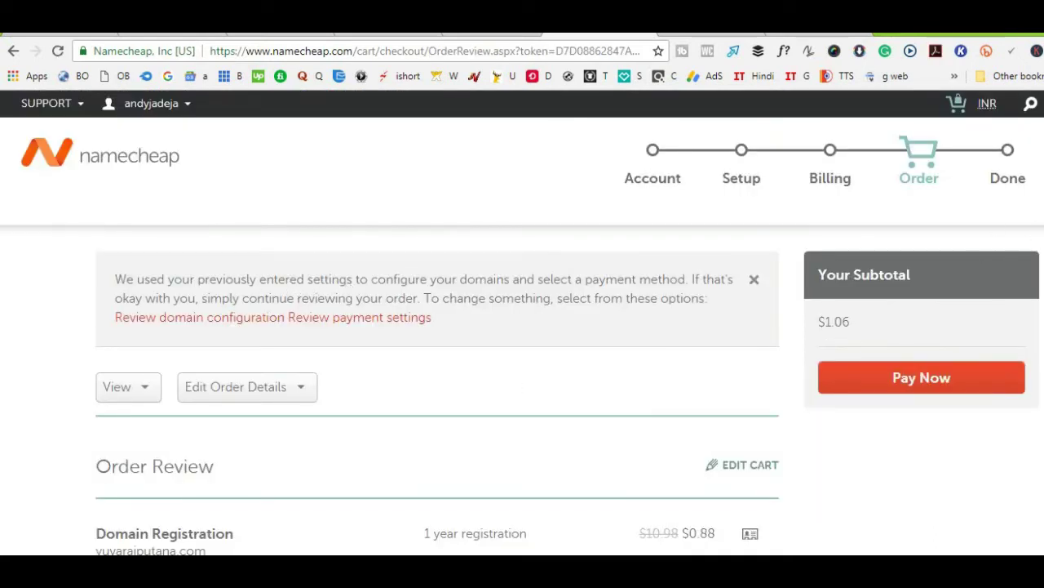
# - Review the one-year yuvarajputana.com order and pay for it
pyautogui.scroll(-3, 522, 327)
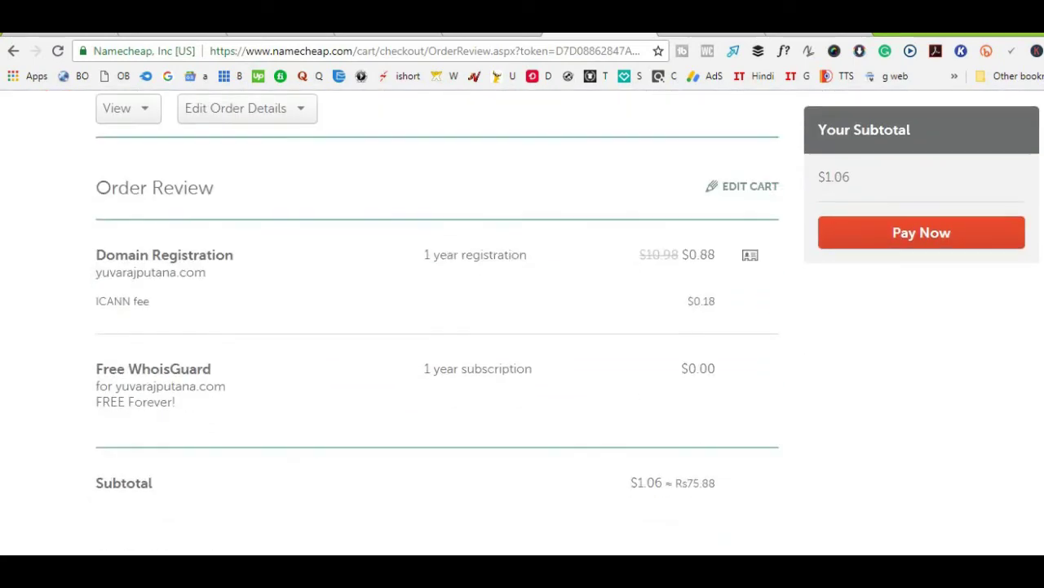
pyautogui.scroll(-1, 522, 327)
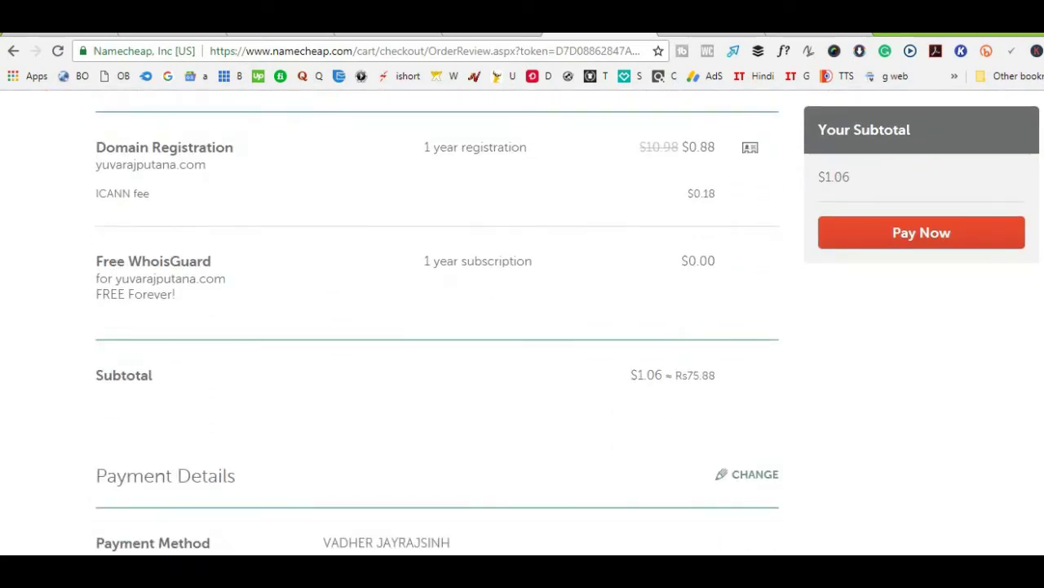
pyautogui.scroll(5, 522, 327)
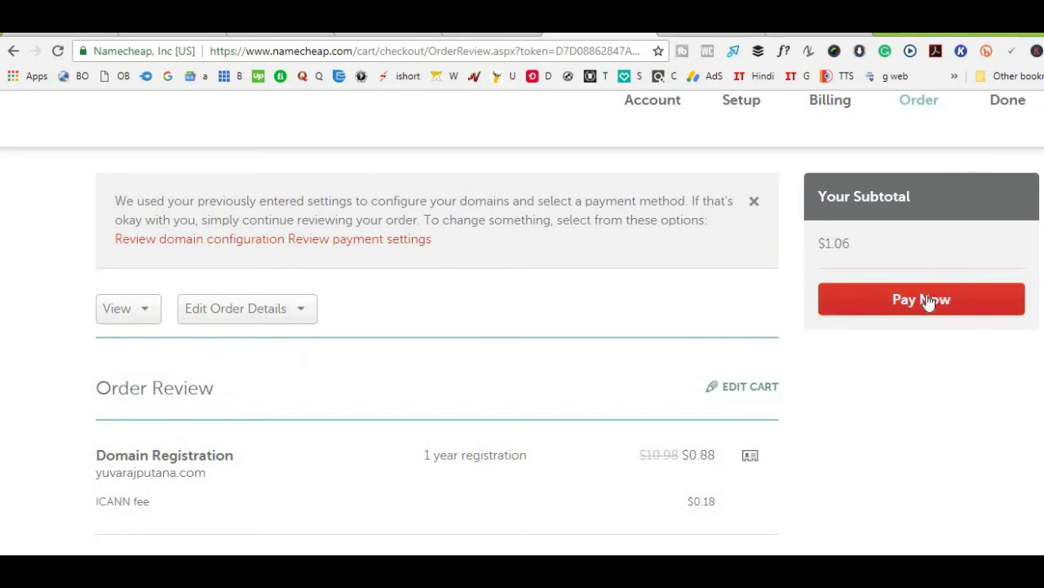
pyautogui.click(928, 301)
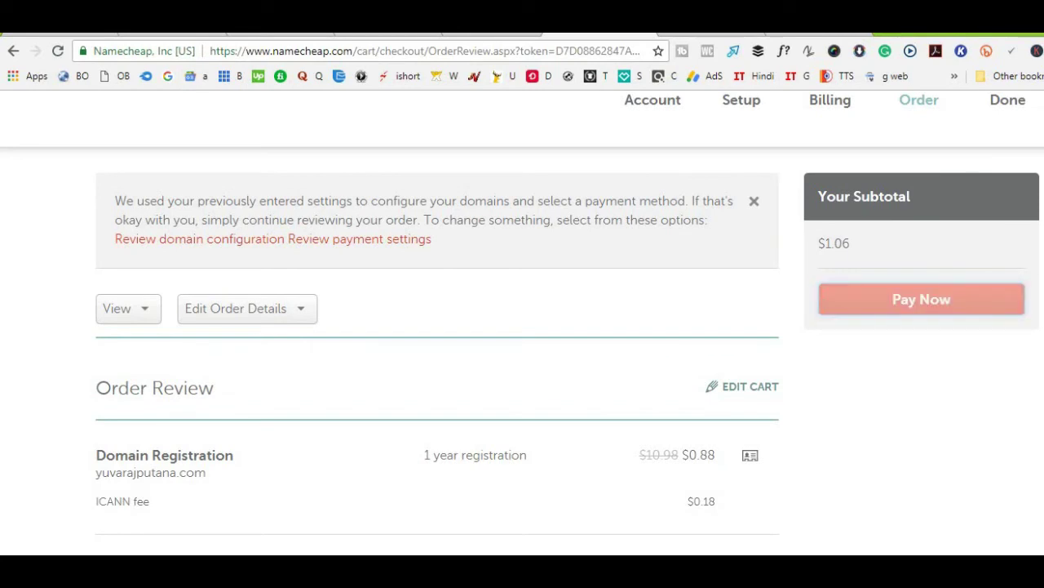
pyautogui.hotkey('ctrl', 'a')
pyautogui.click(639, 332)
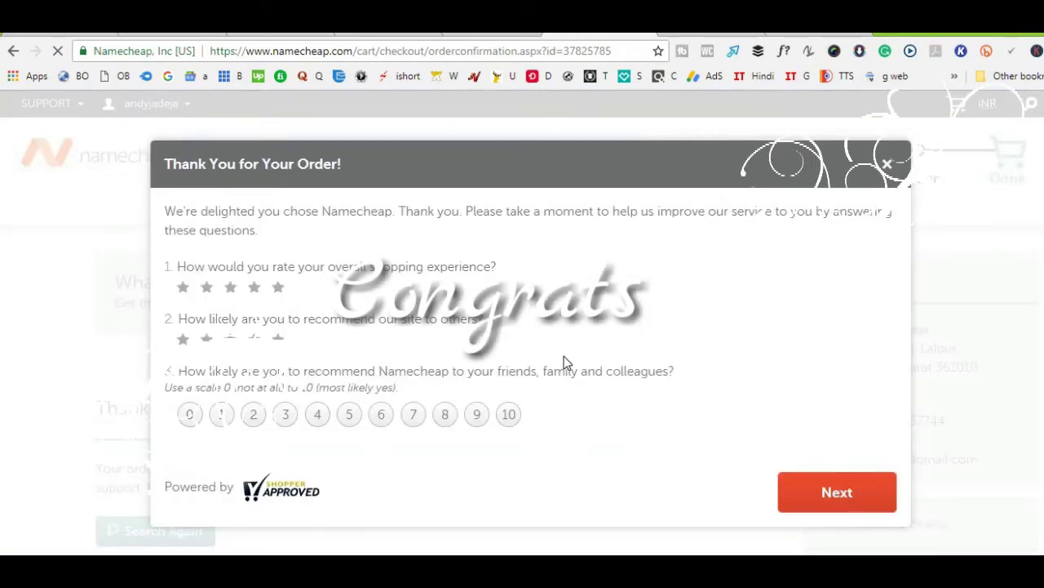
# - Rate the shopping experience and site recommendation five stars each, score the likelihood of recommending Namecheap 10, and proceed with the survey
pyautogui.click(278, 290)
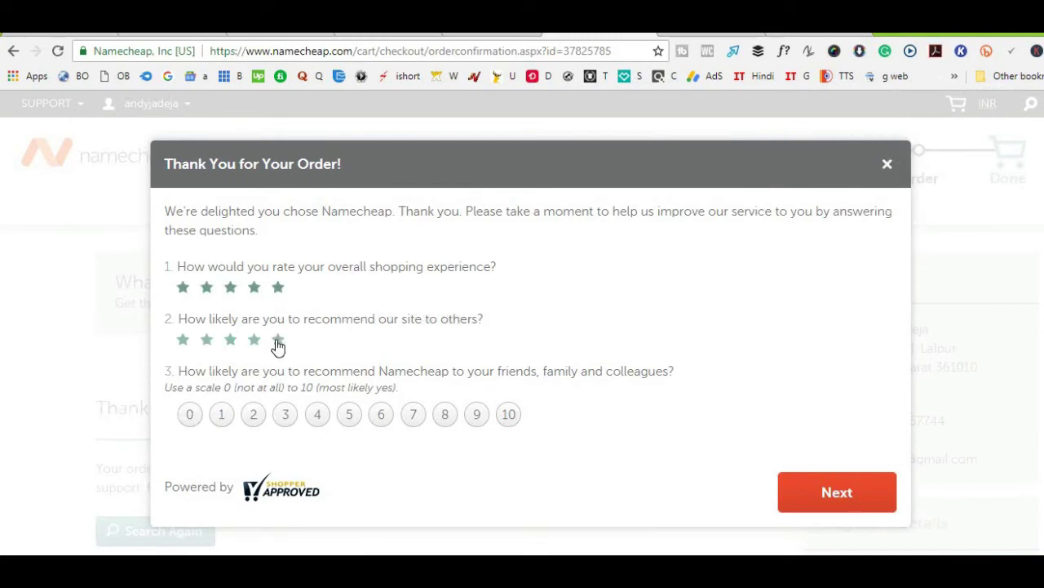
pyautogui.click(279, 343)
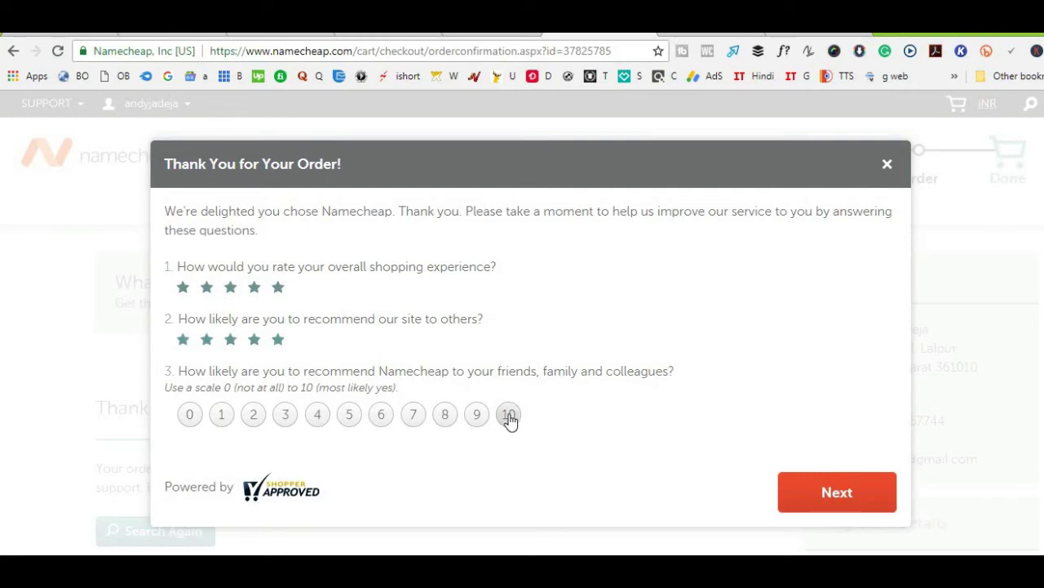
pyautogui.click(509, 415)
pyautogui.click(830, 489)
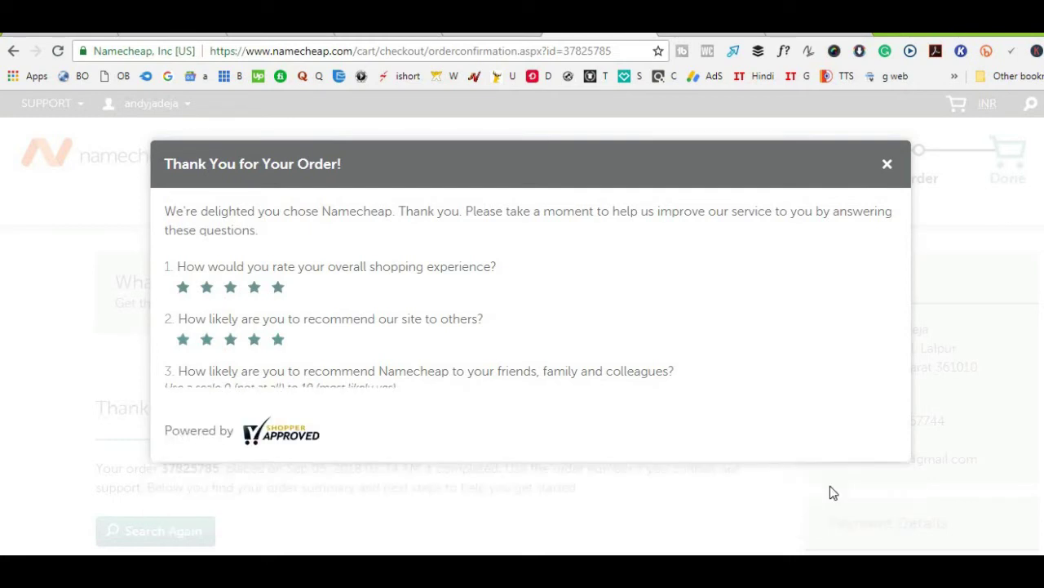
# - Add the survey comment "Great" and submit the feedback
pyautogui.click(307, 256)
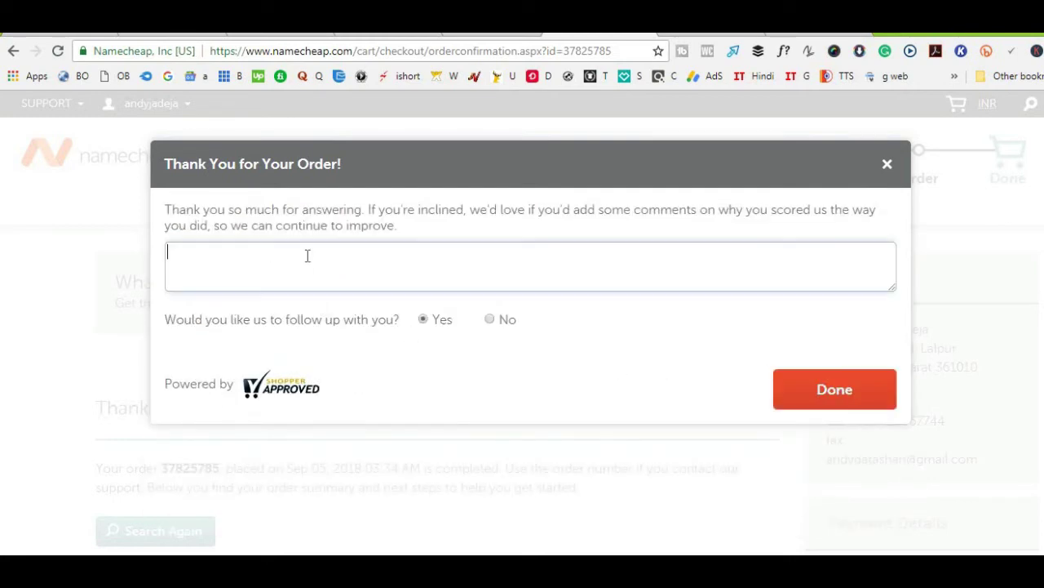
pyautogui.write('g')
pyautogui.press('BackSpace')
pyautogui.write('Great')
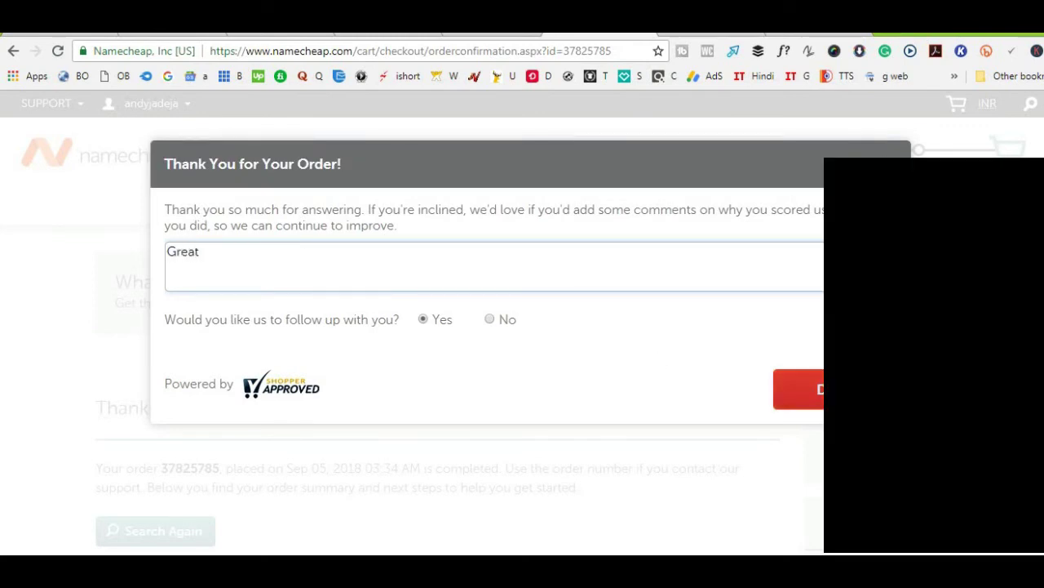
pyautogui.click(803, 396)
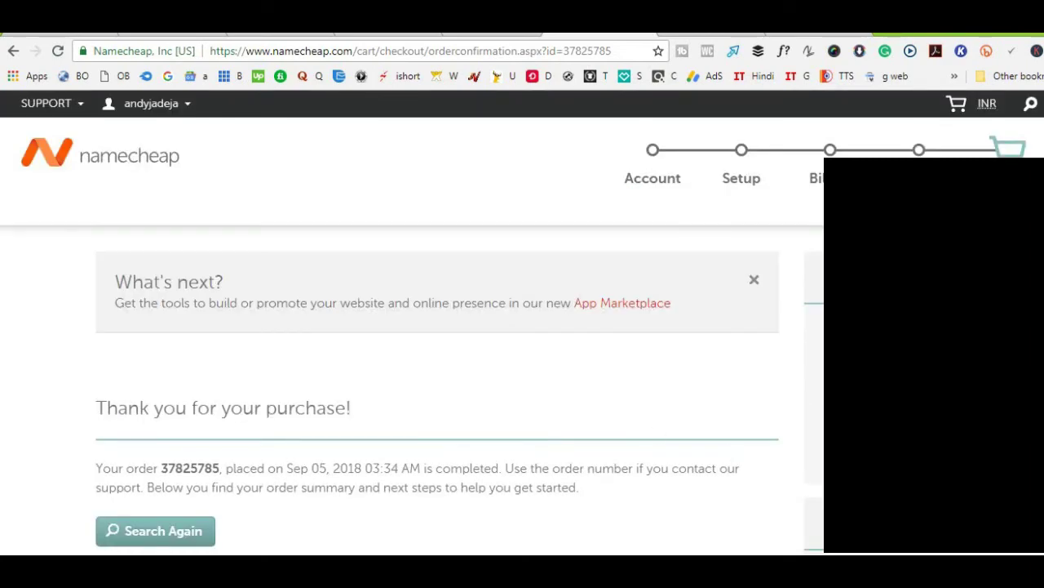
# - Examine the purchase summary of the completed order
pyautogui.scroll(-1, 523, 327)
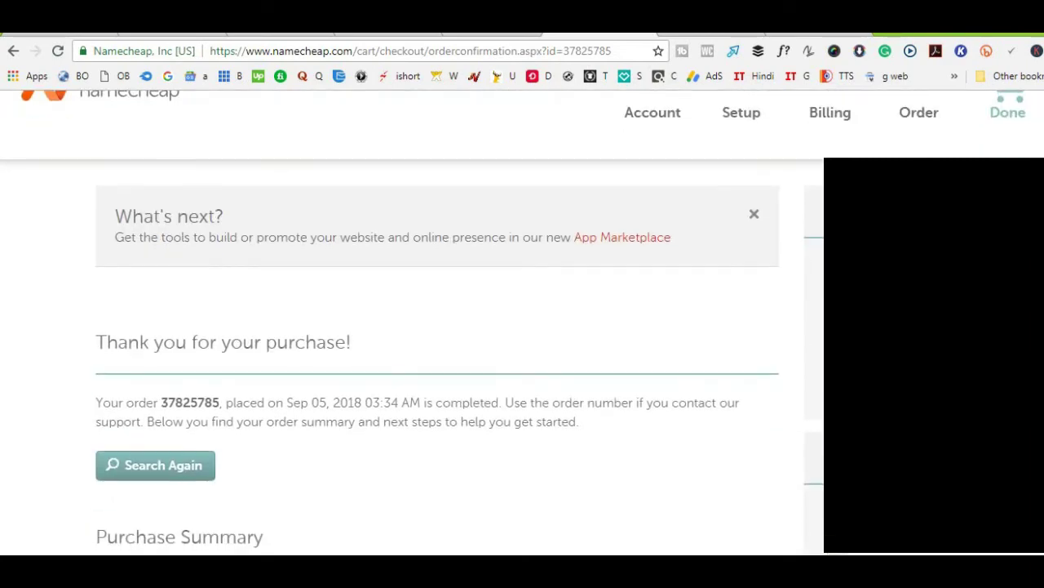
pyautogui.scroll(-4, 780, 313)
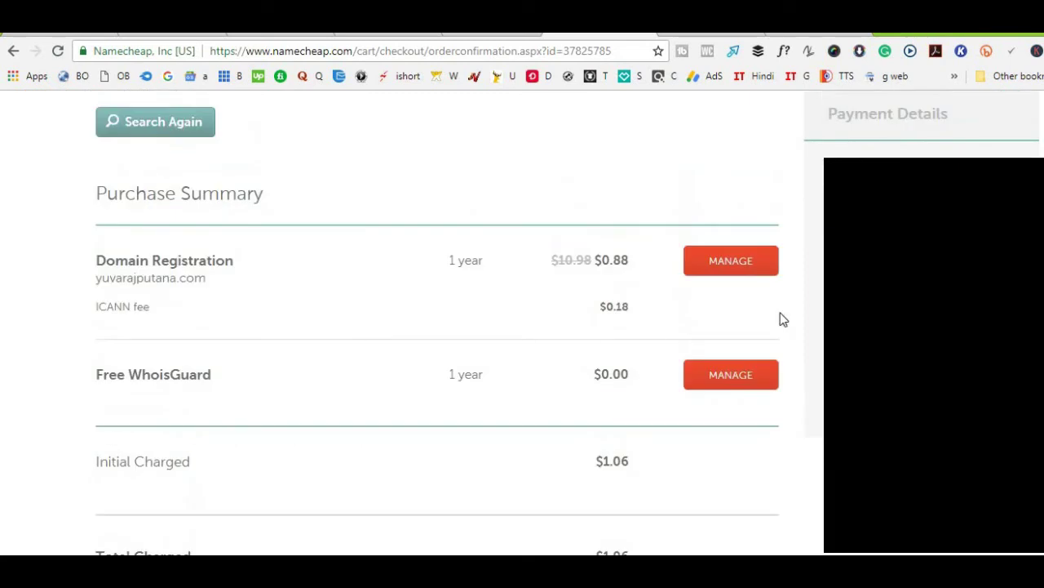